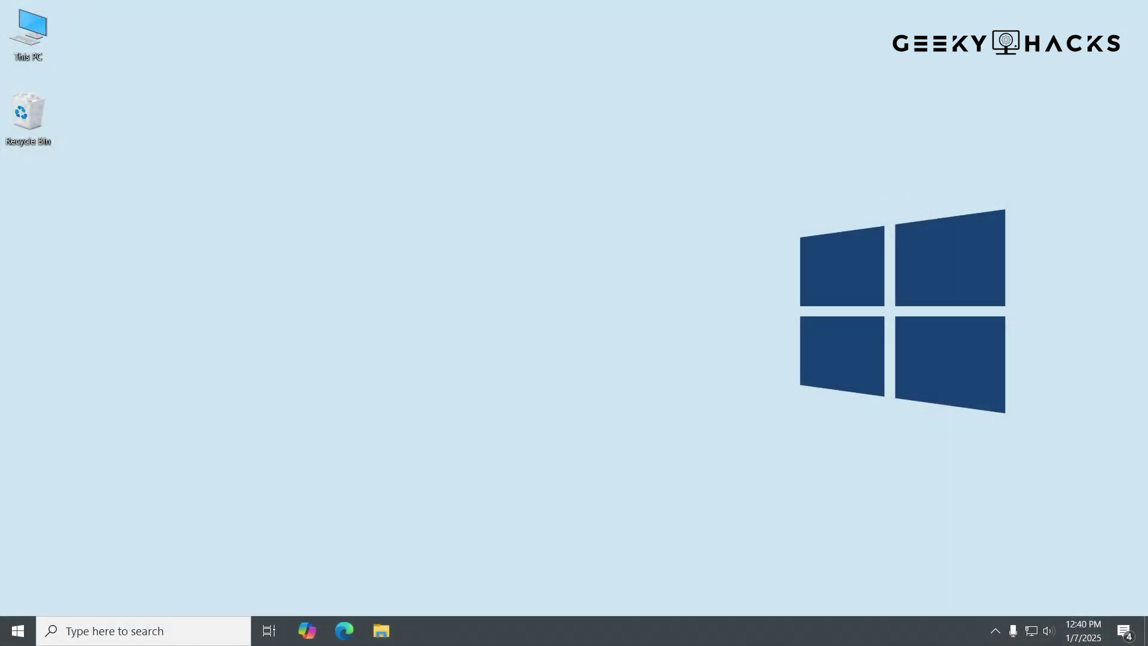
# Launch Edge from the taskbar and load ninite.com
pyautogui.click(345, 631)
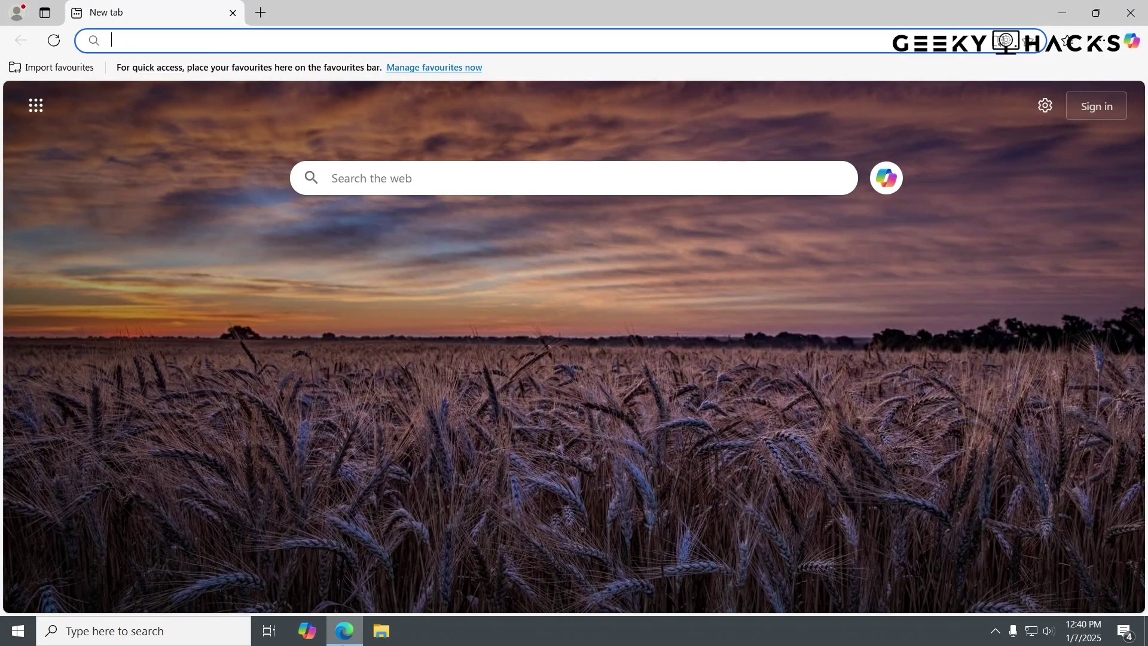
pyautogui.write('ninite.com')
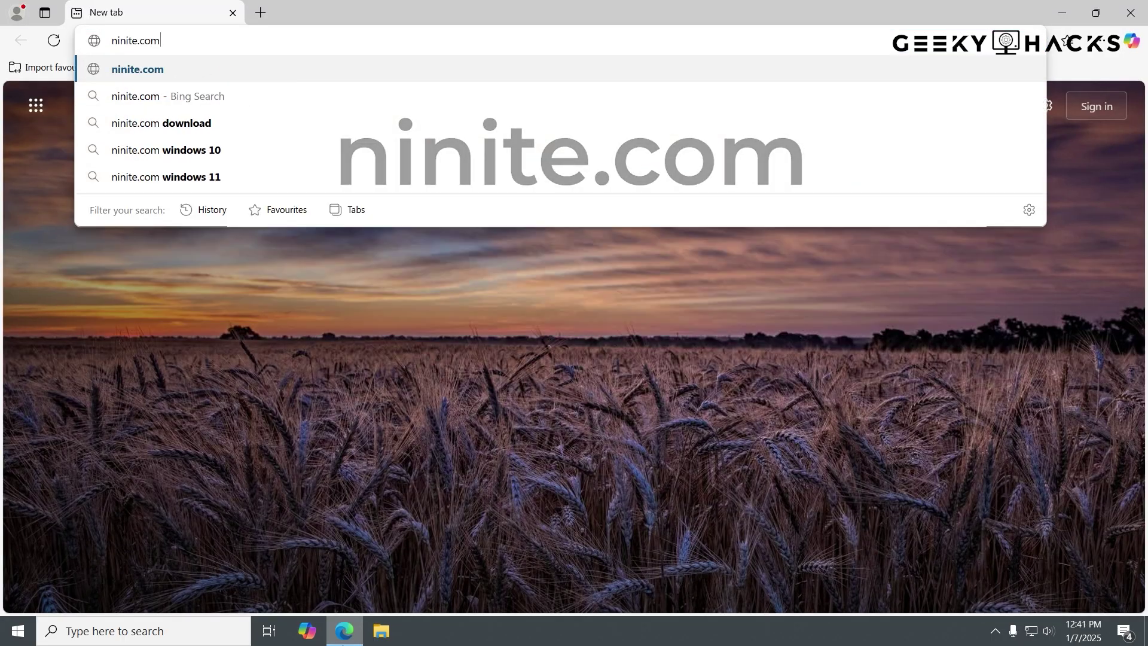
pyautogui.press('Return')
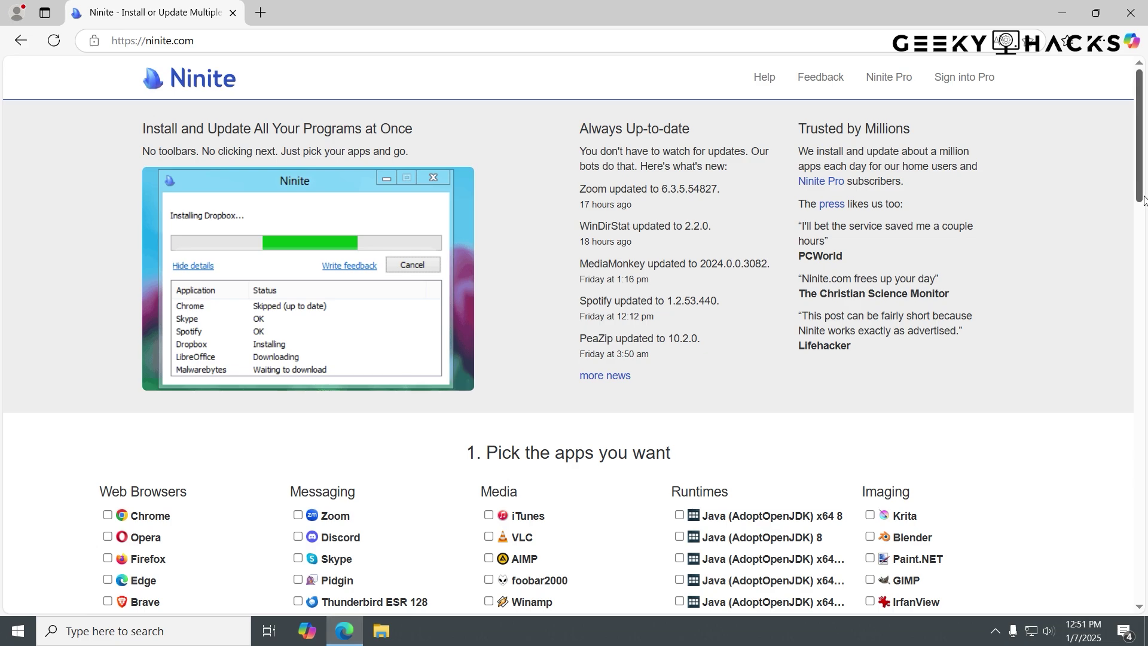
pyautogui.moveTo(1142, 201); pyautogui.dragTo(1143, 290)
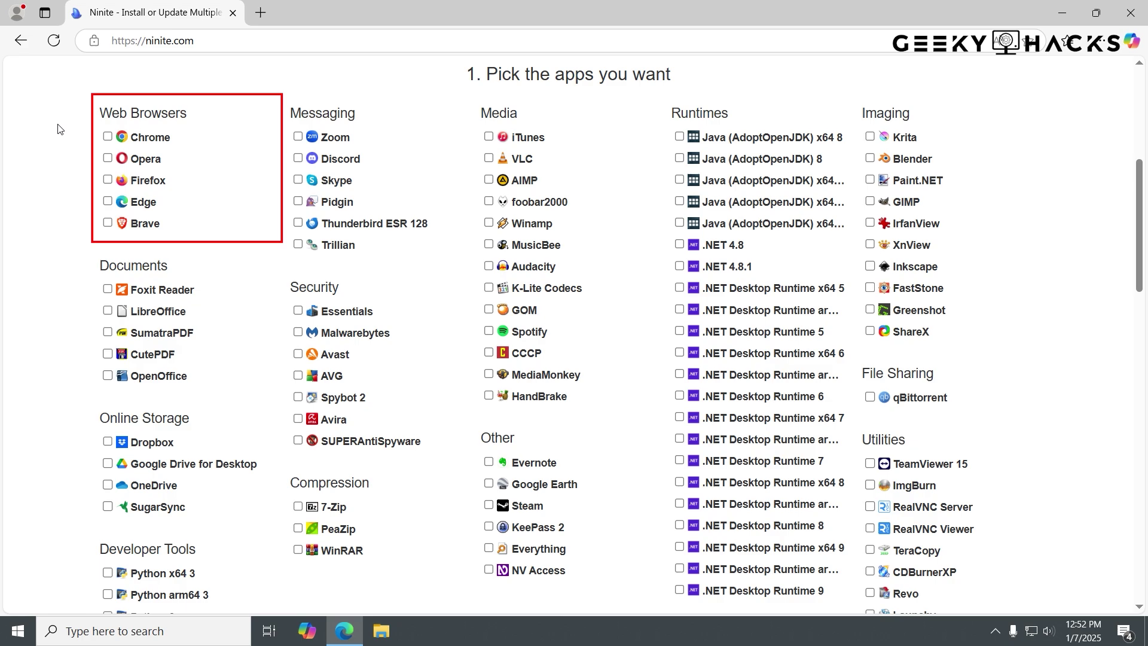
# Tick Firefox, Chrome, VLC, Spotify, Zoom and Skype for installation
pyautogui.click(107, 183)
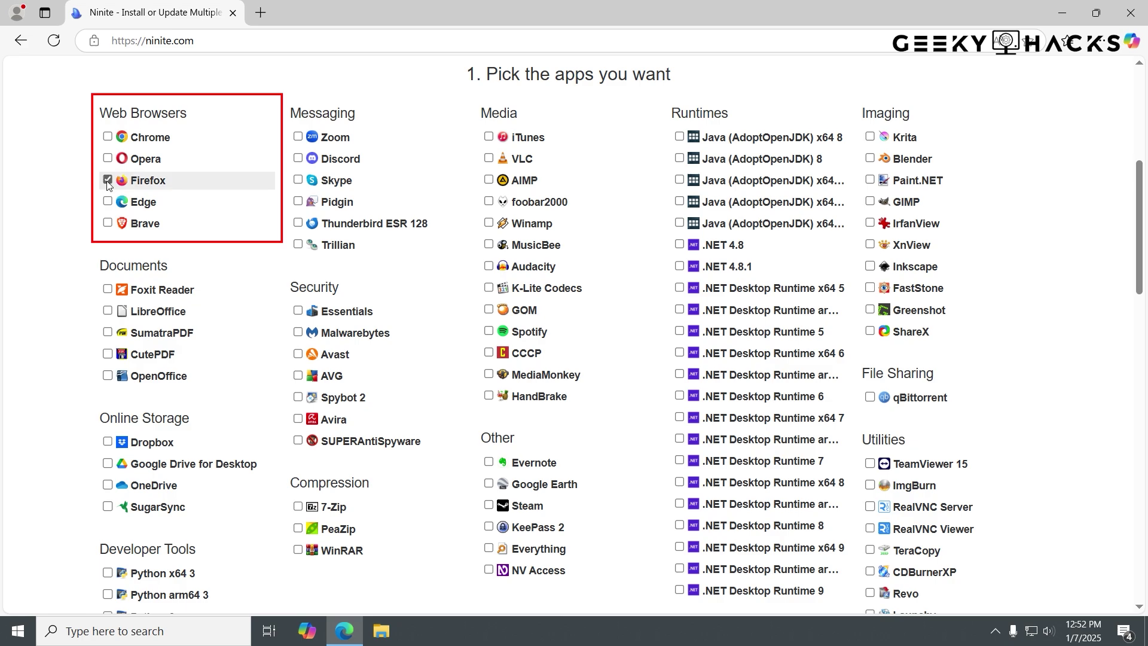
pyautogui.click(107, 140)
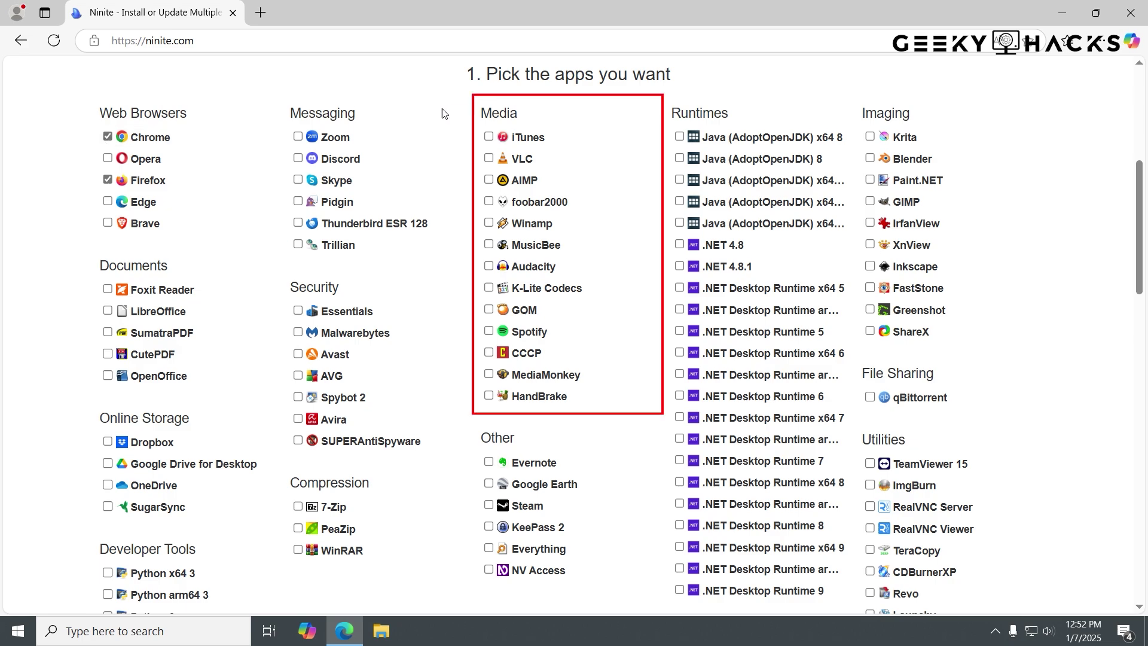
pyautogui.click(494, 164)
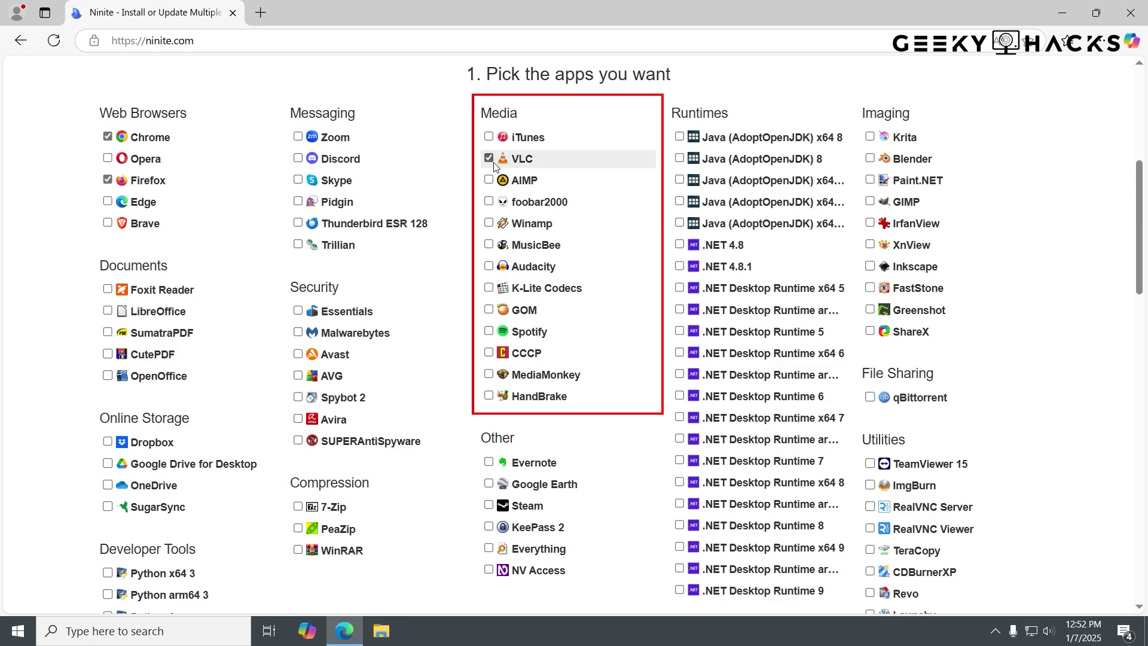
pyautogui.click(489, 332)
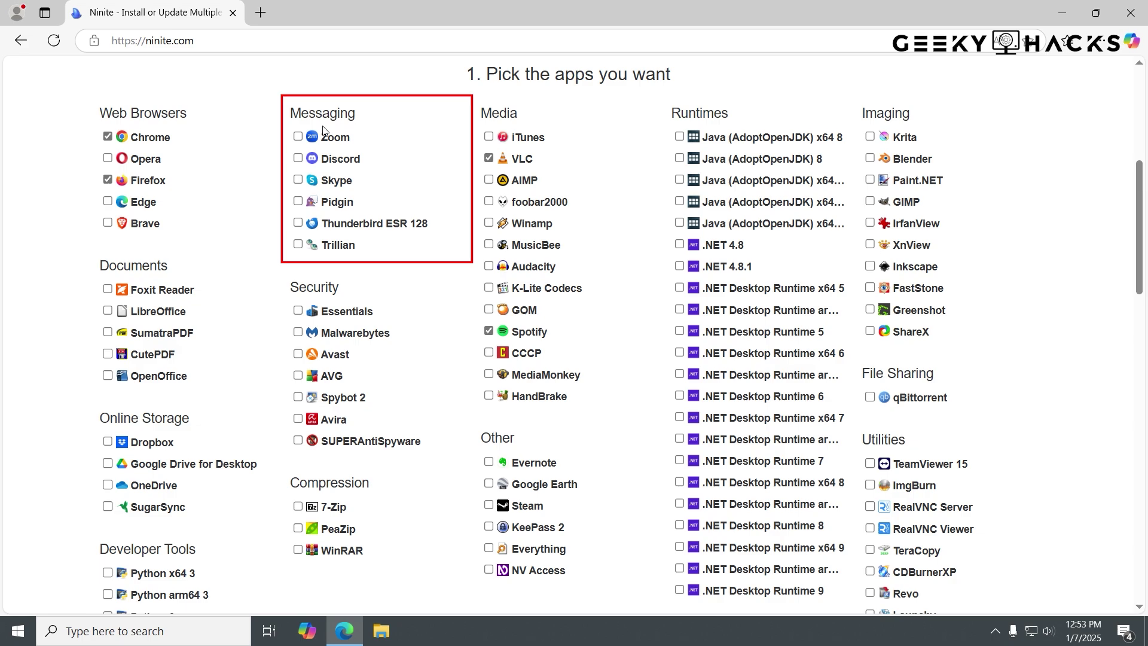
pyautogui.click(298, 137)
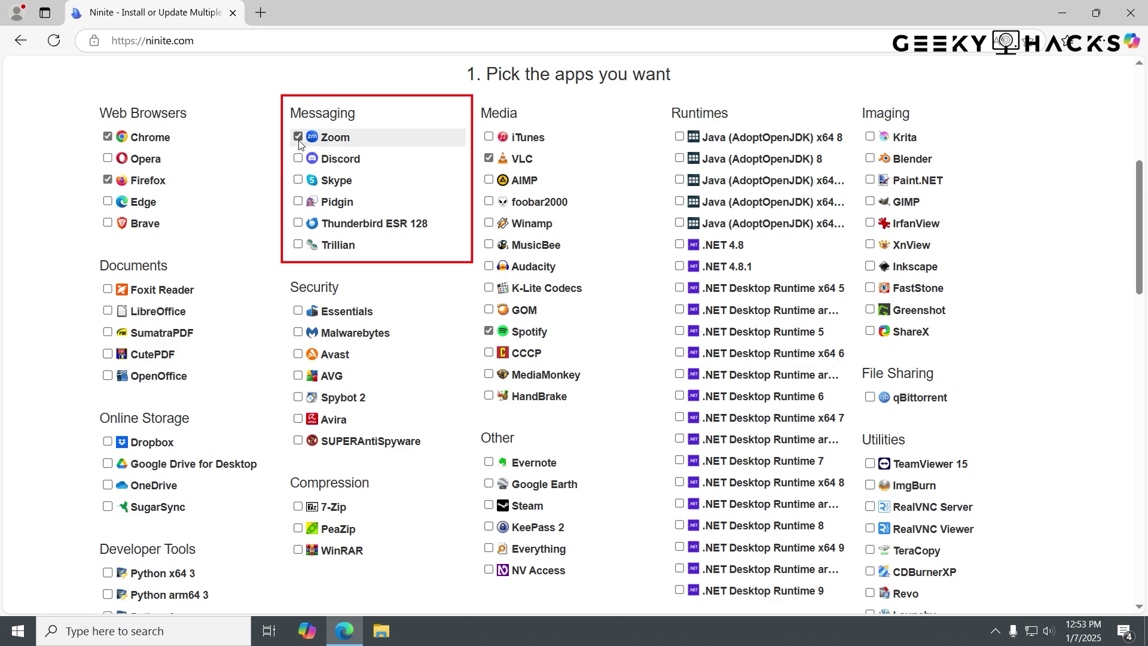
pyautogui.click(298, 180)
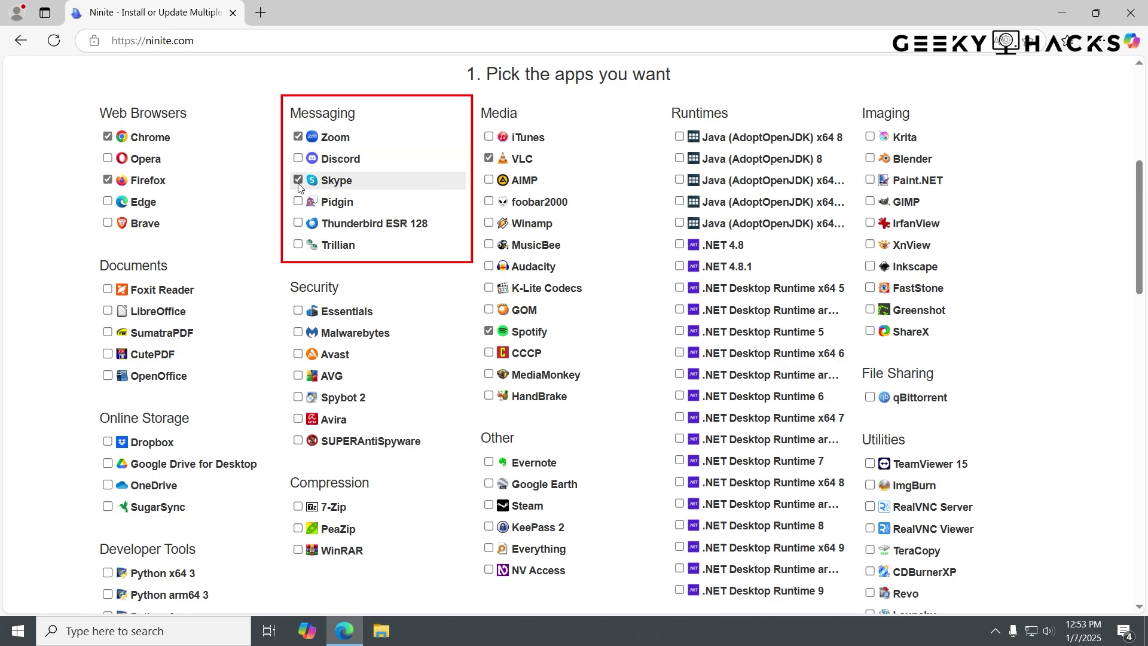
# Tick Discord, 7-Zip, LibreOffice and Malwarebytes for installation
pyautogui.click(298, 158)
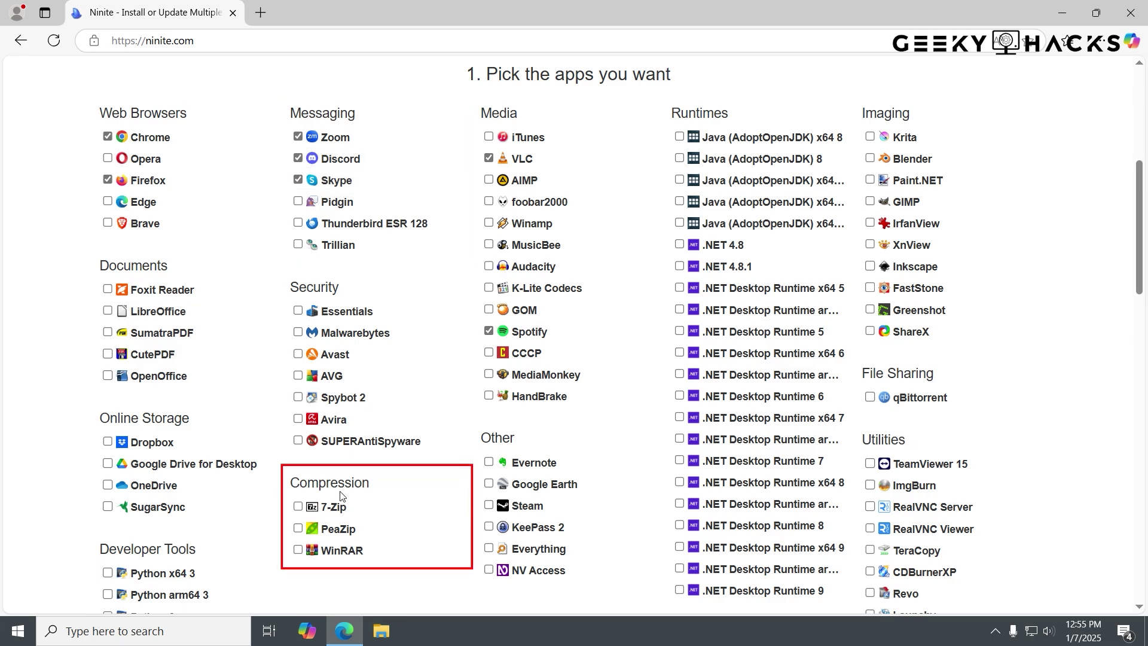
pyautogui.click(298, 507)
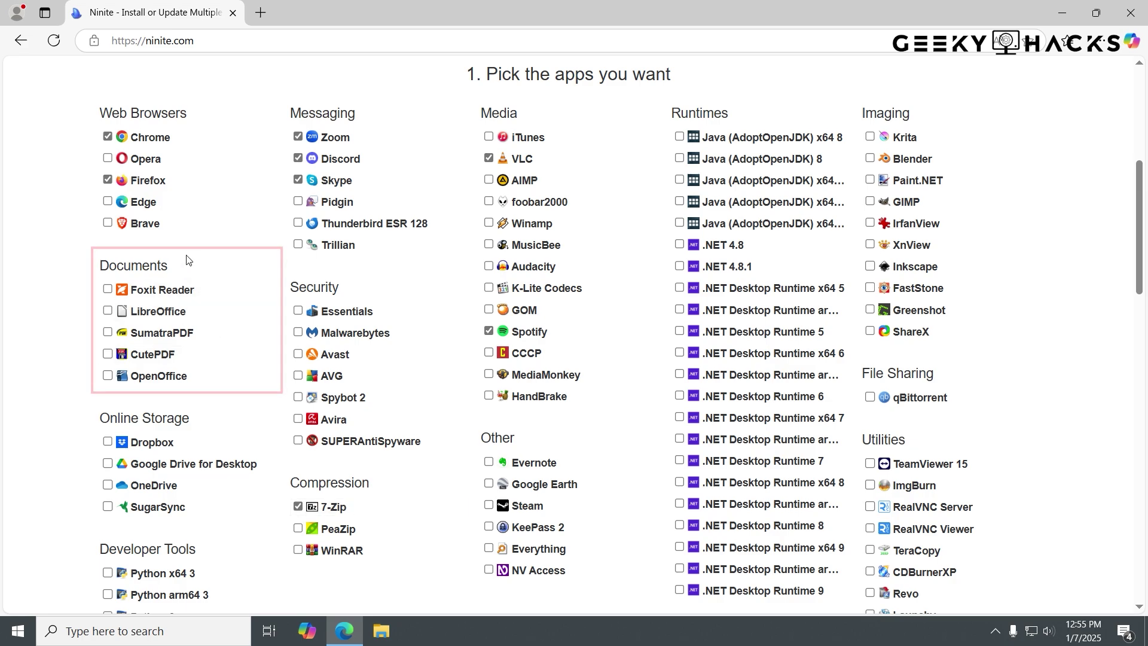
pyautogui.click(109, 312)
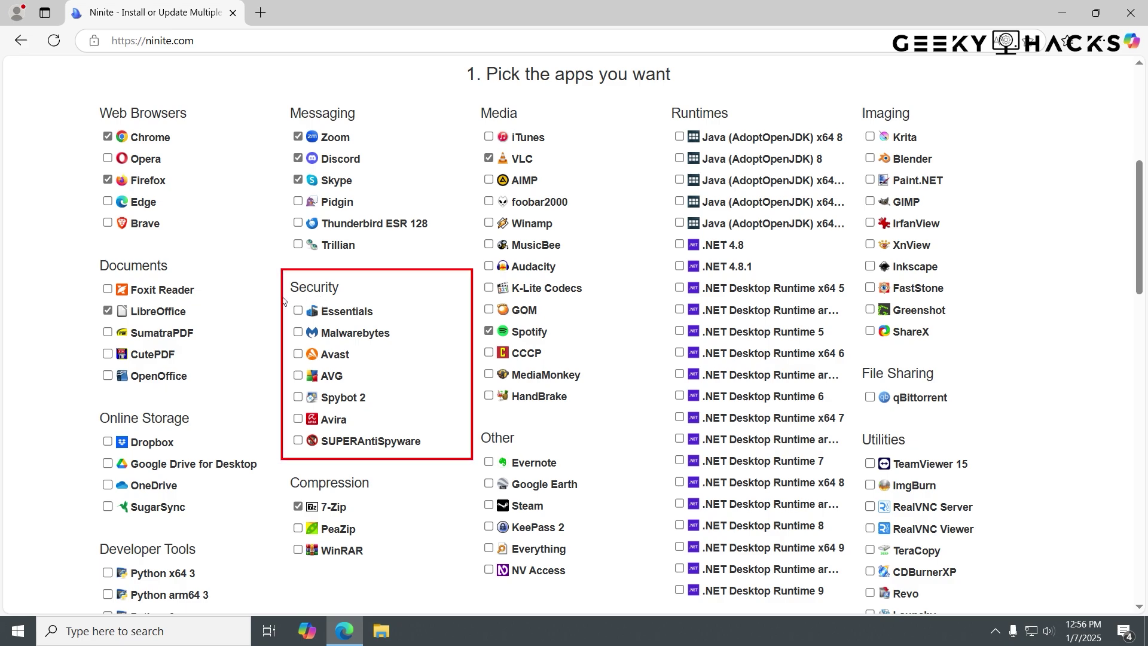
pyautogui.click(298, 332)
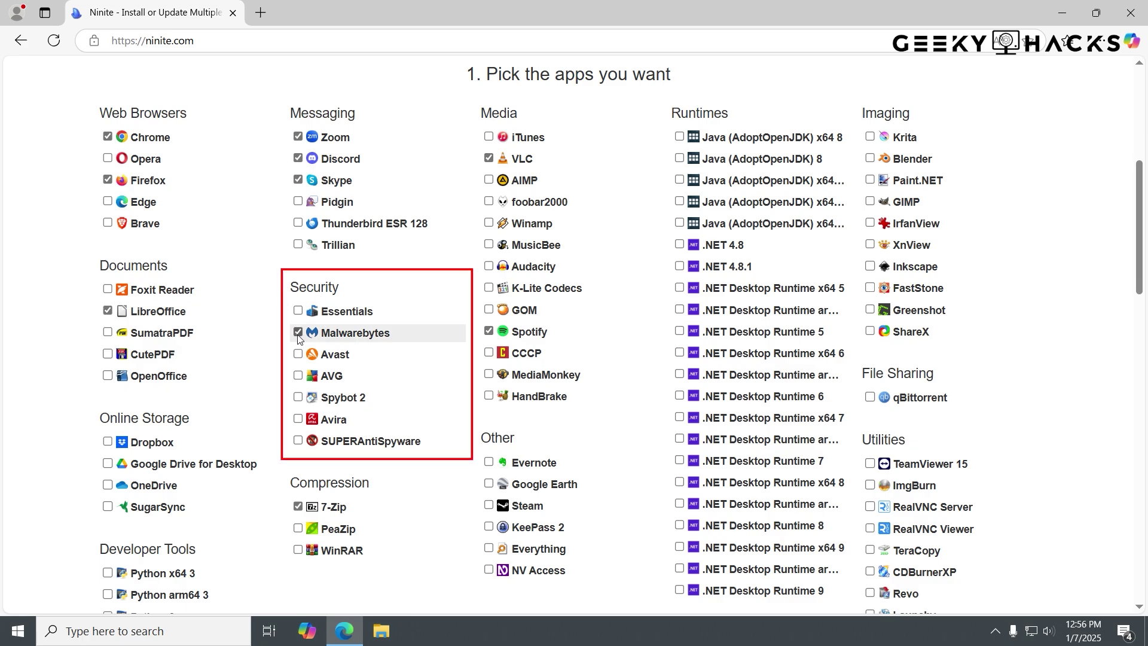
pyautogui.scroll(-3, 282, 335)
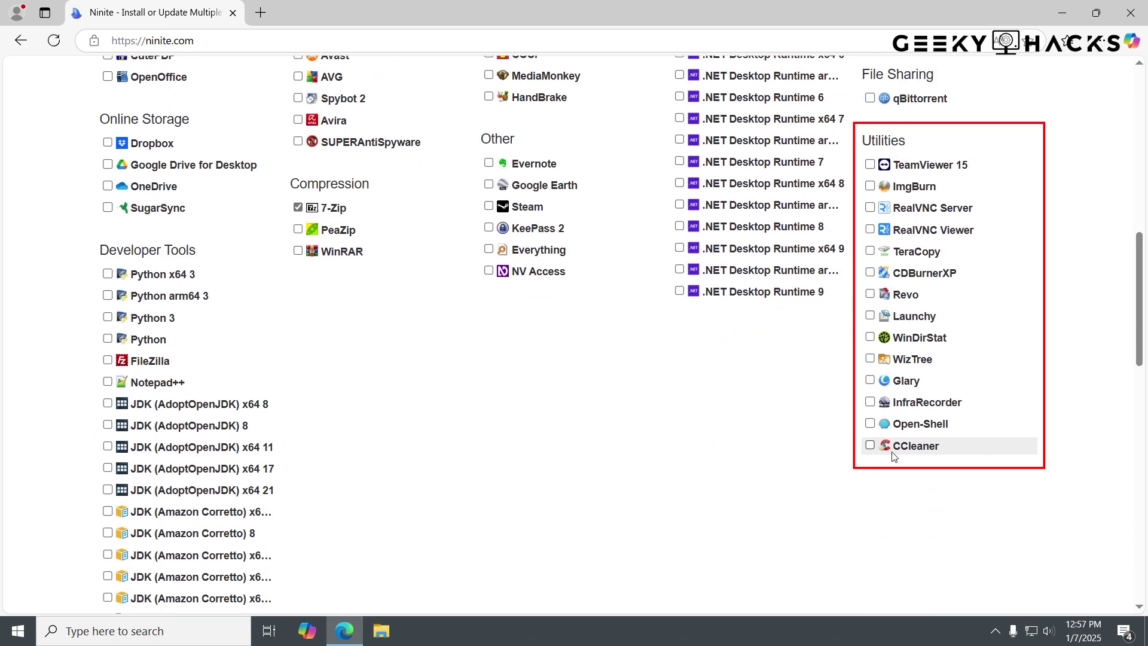
# Tick CCleaner, Notepad++ and Visual Studio Code, then download the custom Ninite installer
pyautogui.click(871, 447)
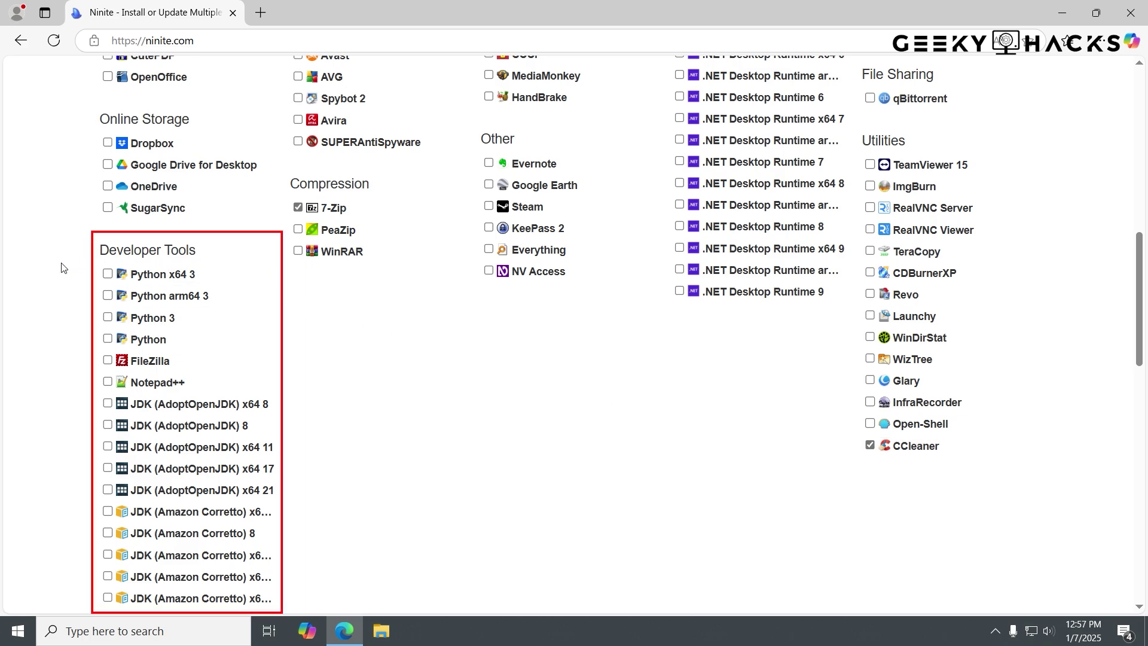
pyautogui.click(107, 382)
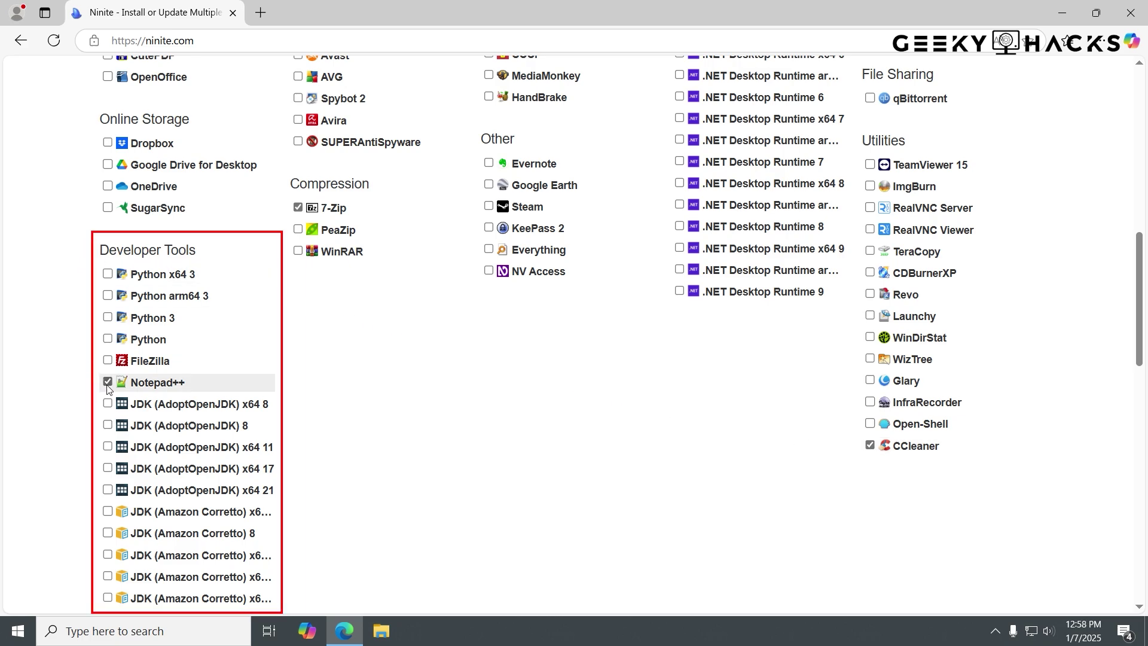
pyautogui.scroll(-3, 108, 388)
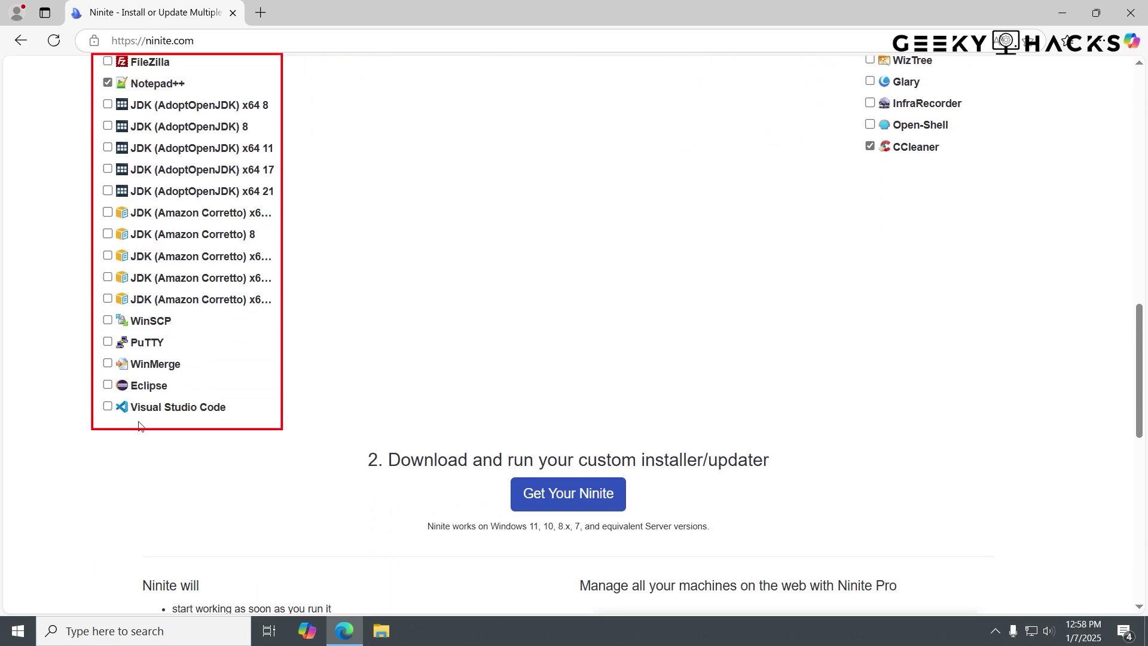
pyautogui.click(108, 406)
pyautogui.scroll(7, 1145, 285)
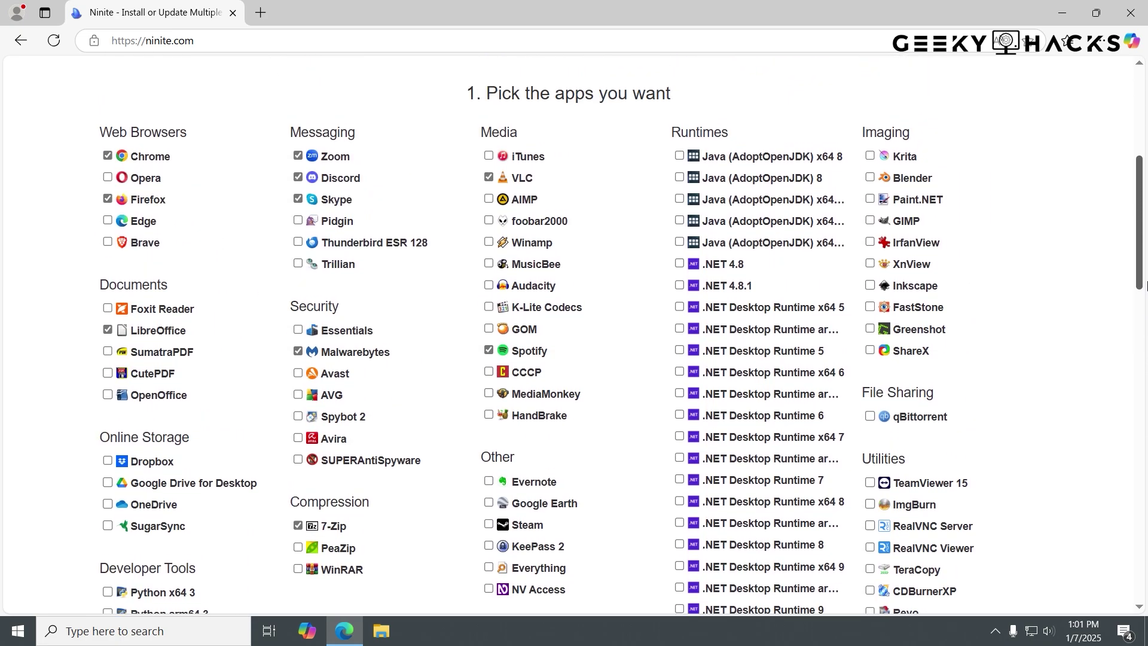
pyautogui.scroll(-2, 1146, 286)
pyautogui.scroll(-3, 1146, 323)
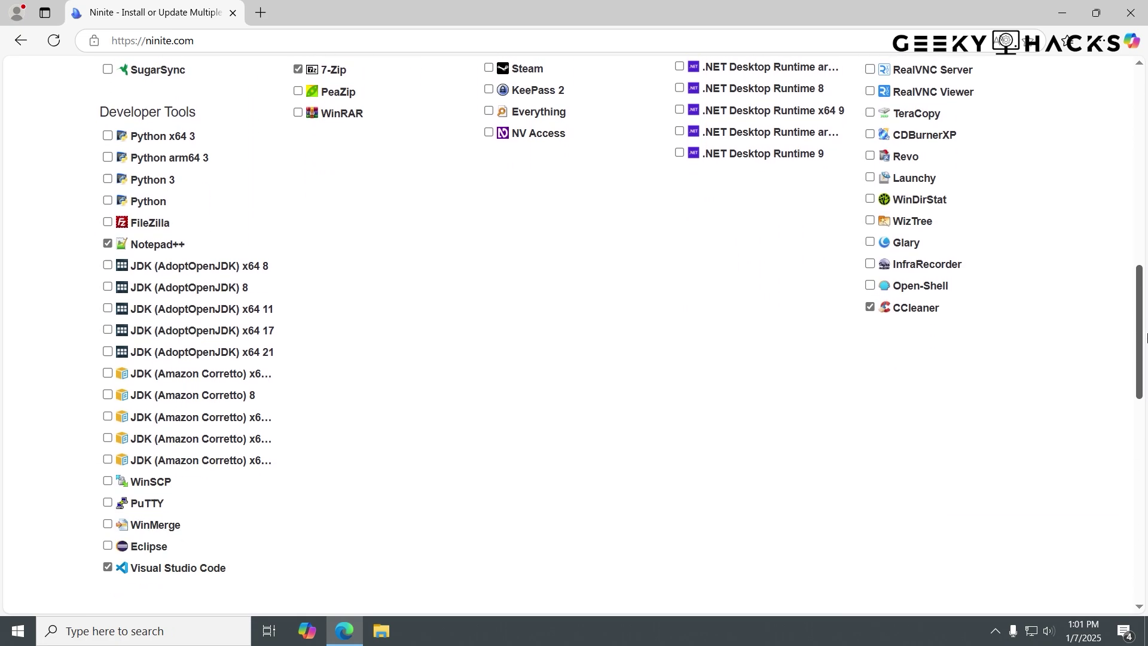
pyautogui.scroll(-3, 1145, 377)
pyautogui.scroll(-1, 1145, 434)
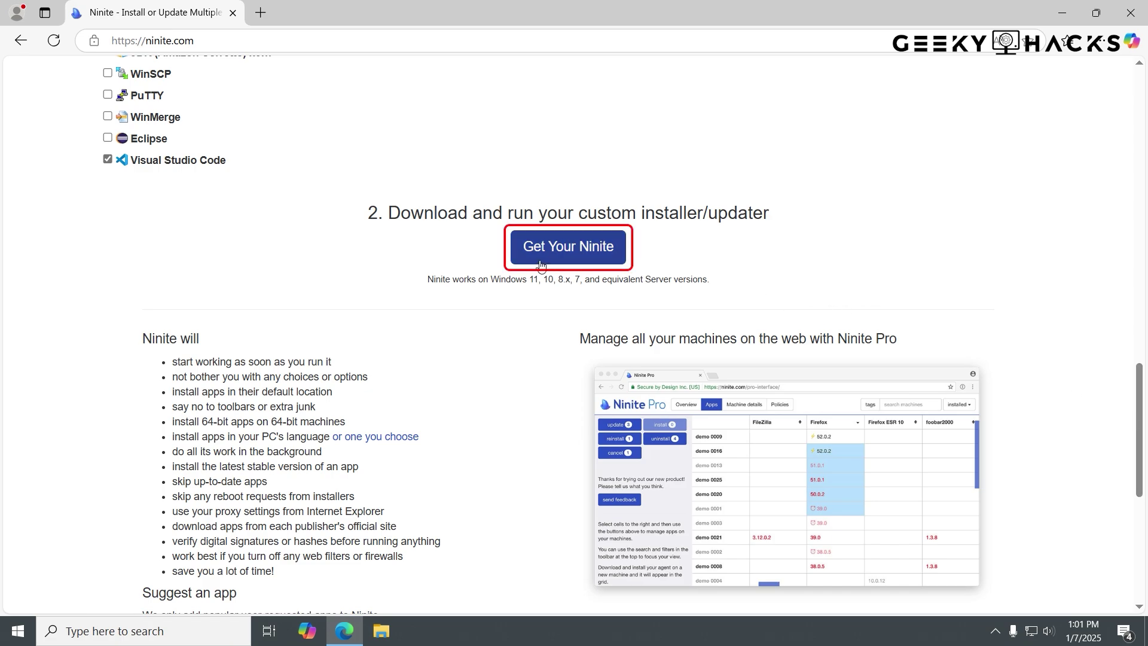
pyautogui.click(587, 262)
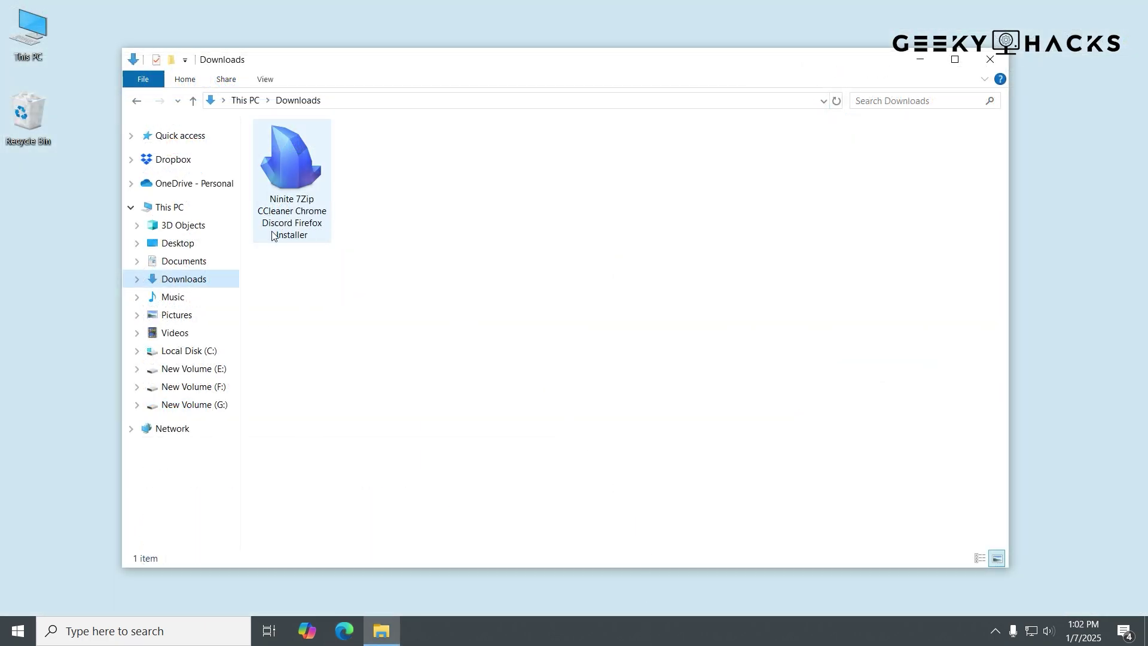
# Run the downloaded Ninite installer and approve the User Account Control prompt
pyautogui.doubleClick(310, 234)
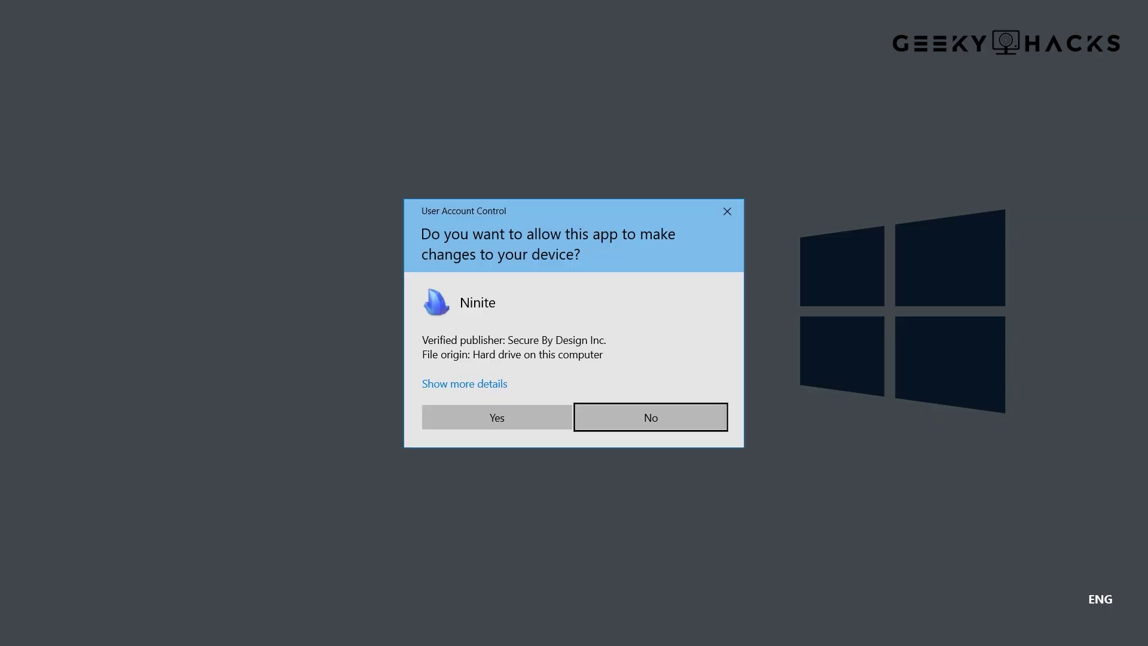
pyautogui.click(497, 418)
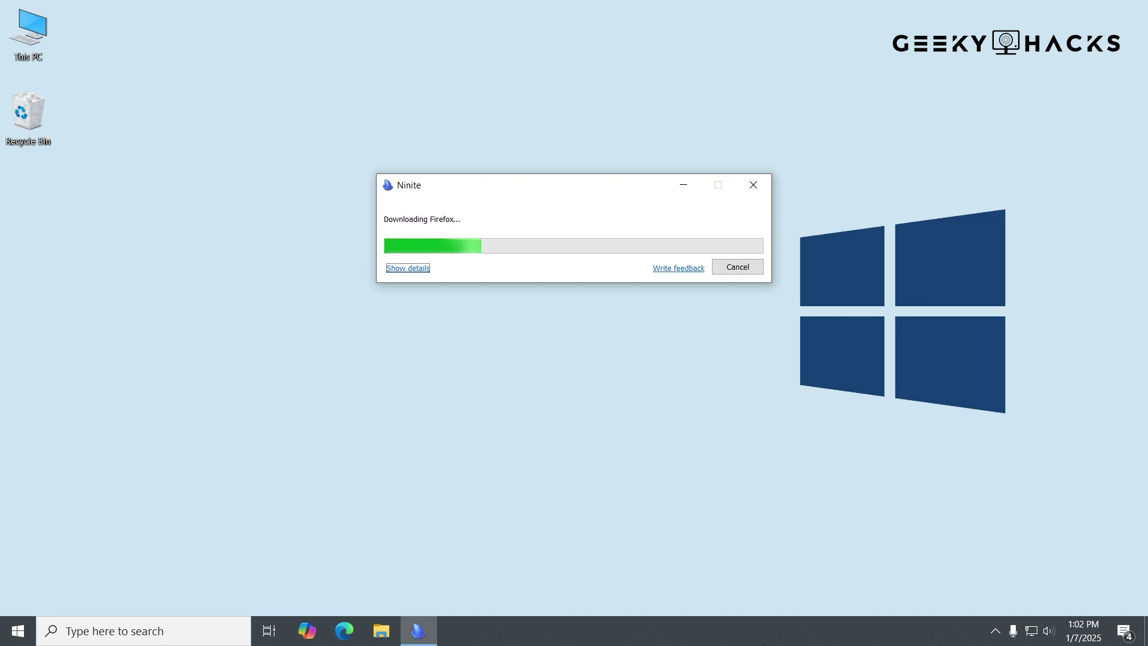
# Show the per-app installation status details in the Ninite installer
pyautogui.click(412, 268)
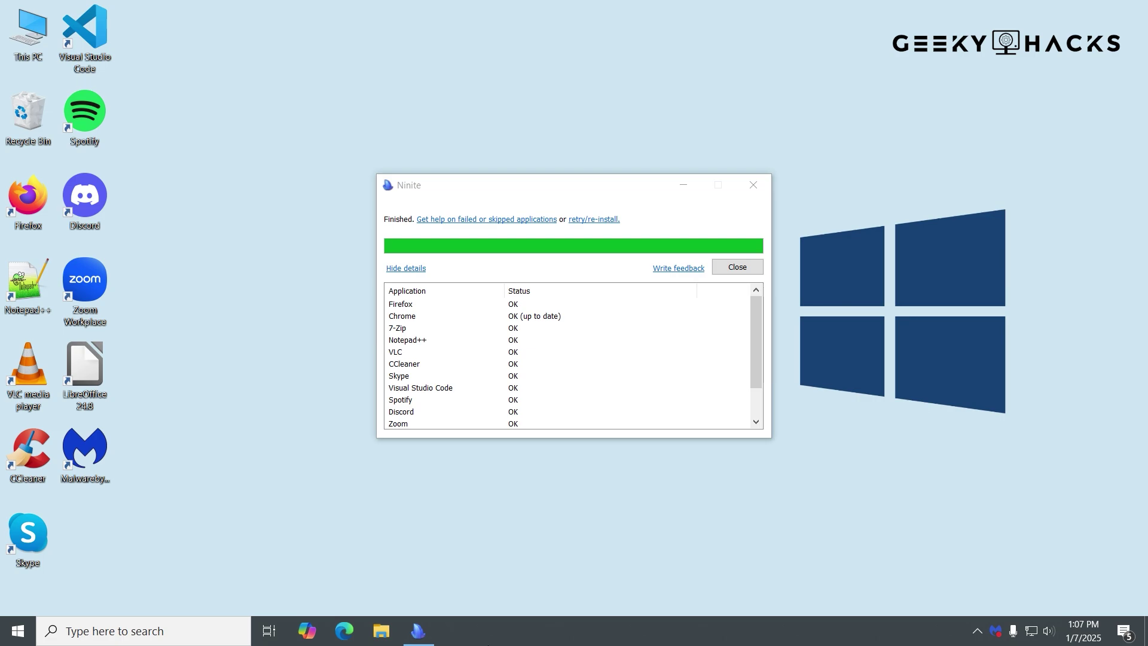
pyautogui.moveTo(756, 366)
pyautogui.mouseDown()
pyautogui.moveTo(754, 410)
pyautogui.moveTo(756, 337)
pyautogui.mouseUp()
pyautogui.click(737, 268)
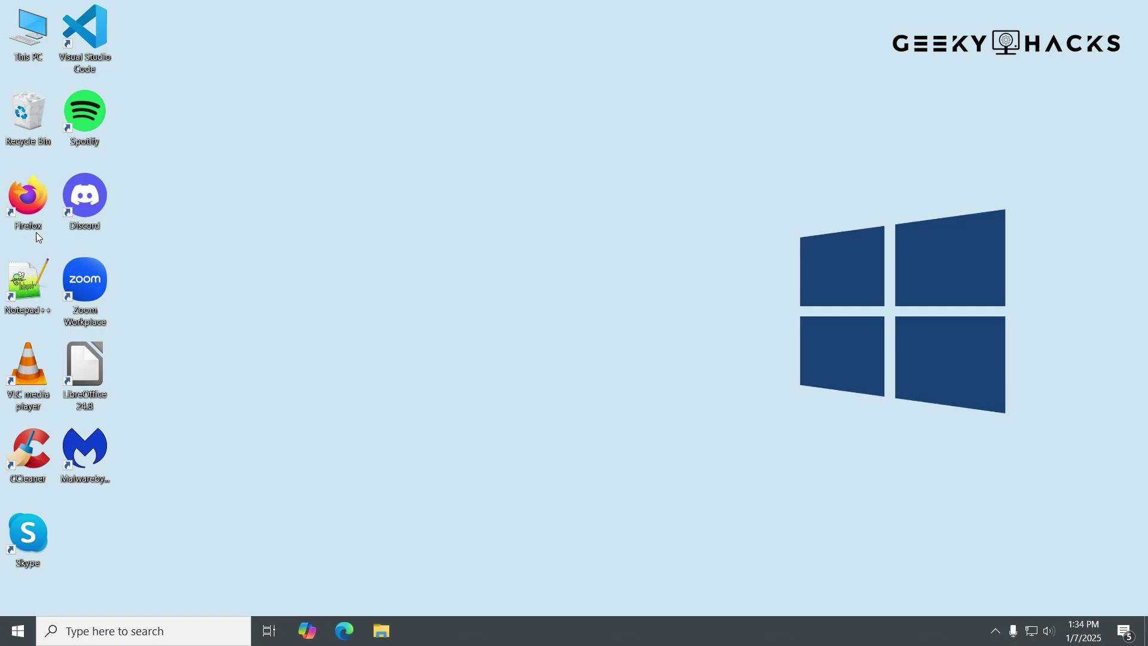
pyautogui.doubleClick(36, 232)
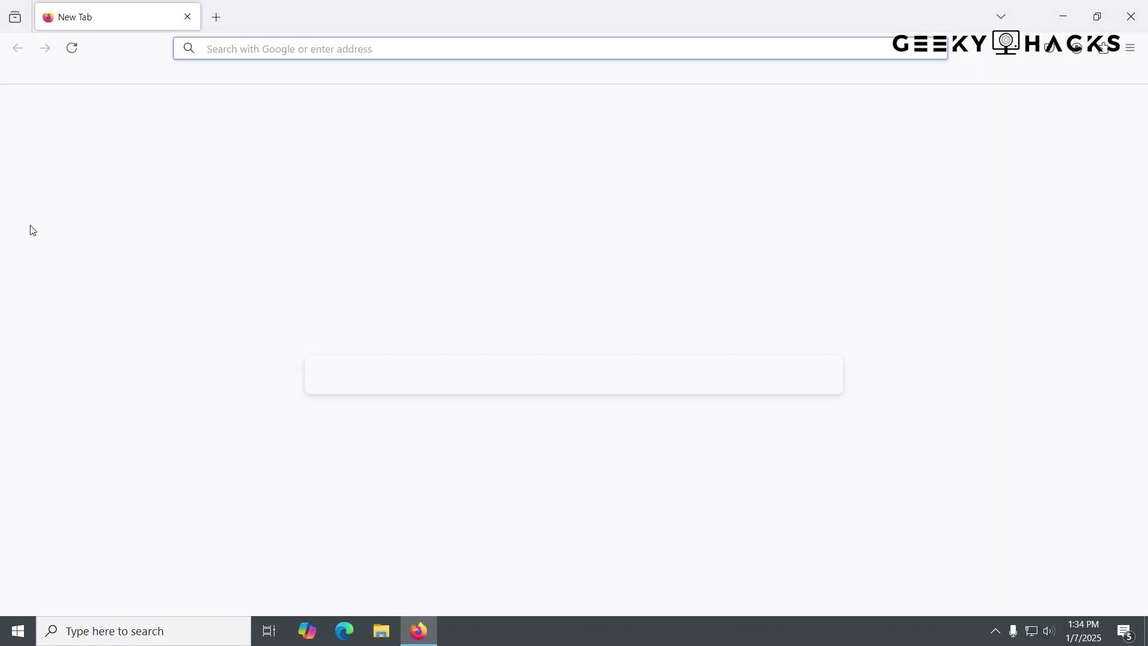
pyautogui.click(1131, 16)
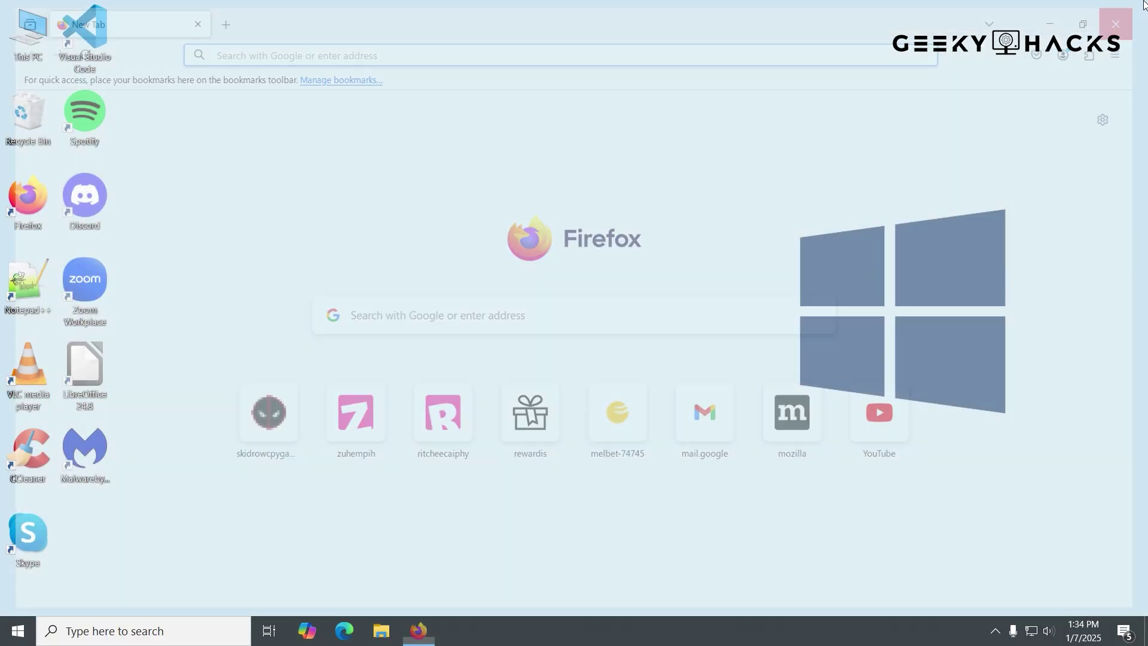
pyautogui.doubleClick(17, 293)
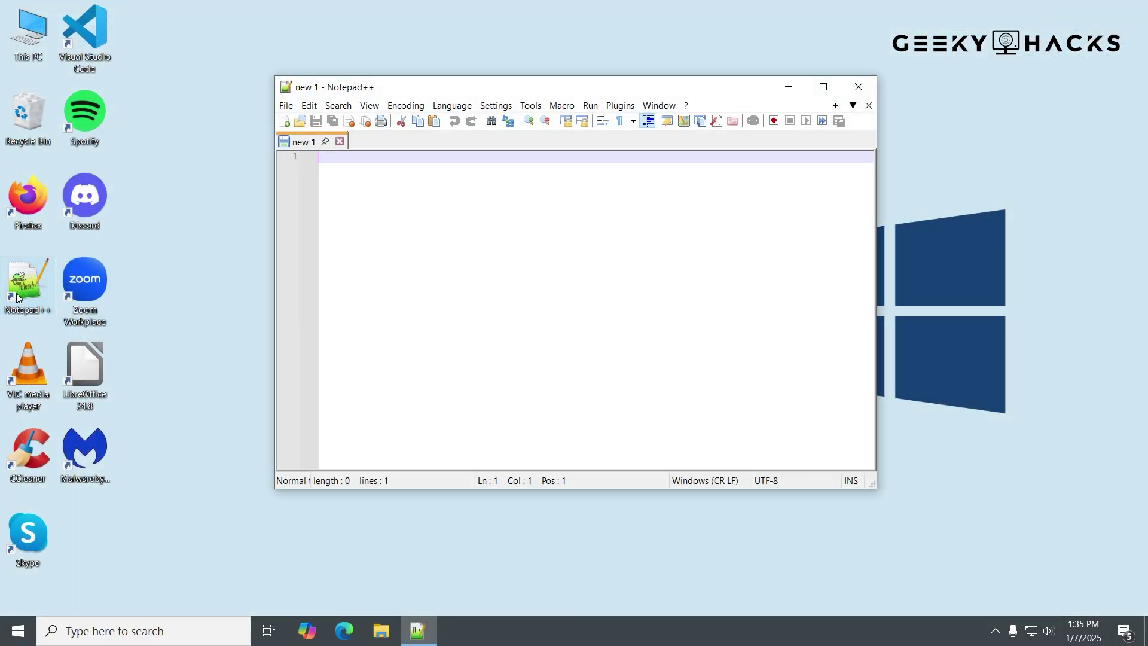
pyautogui.doubleClick(31, 378)
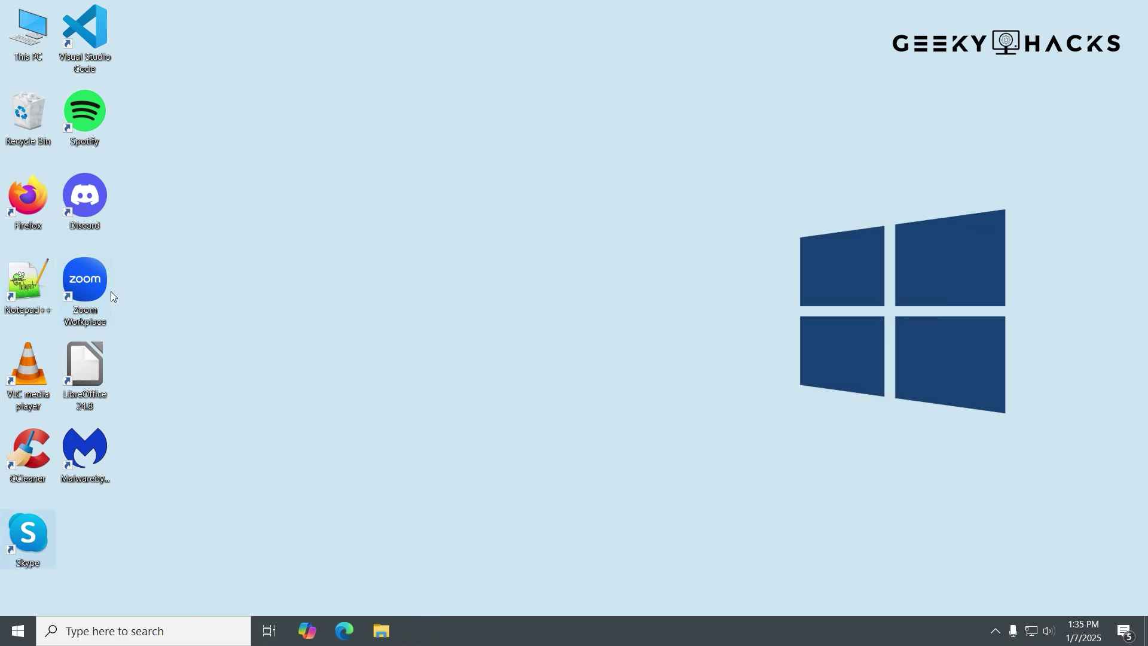
pyautogui.doubleClick(110, 291)
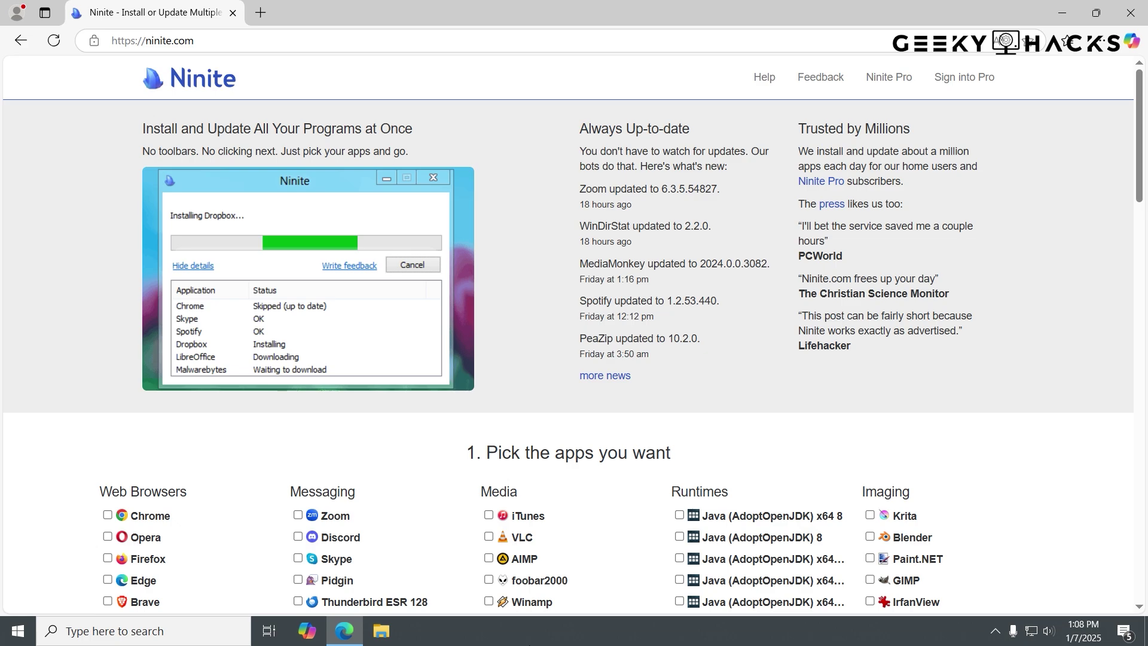
pyautogui.click(892, 83)
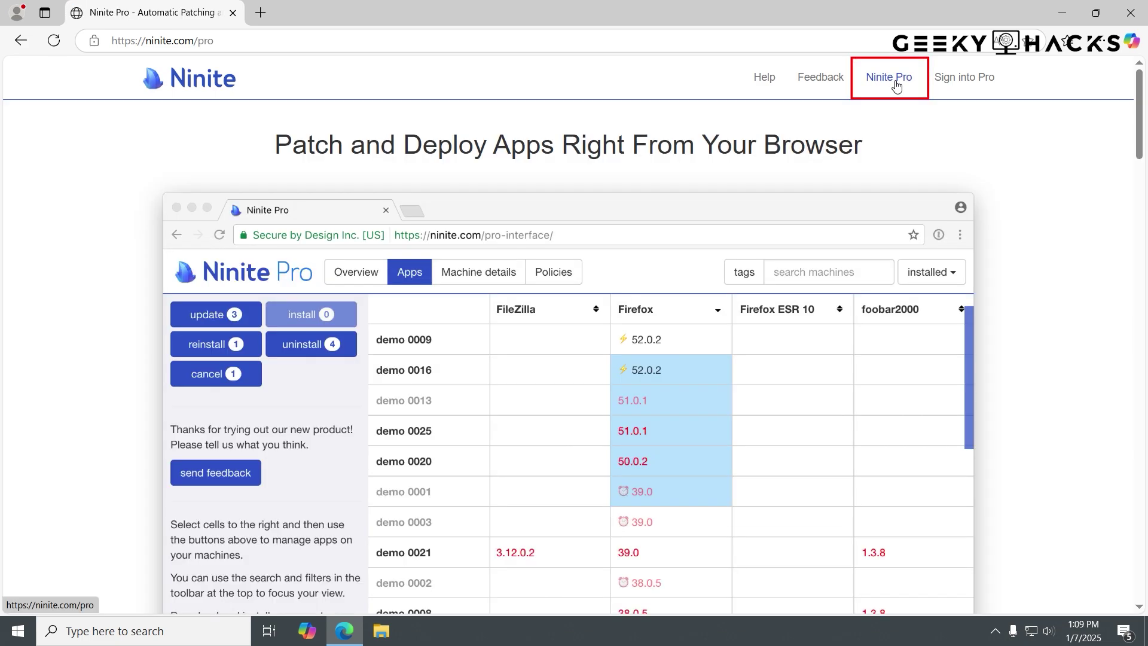
pyautogui.moveTo(1140, 126); pyautogui.dragTo(1146, 516)
# Go back from the Pro page to the Ninite home page
pyautogui.hotkey('alt', 'Left')
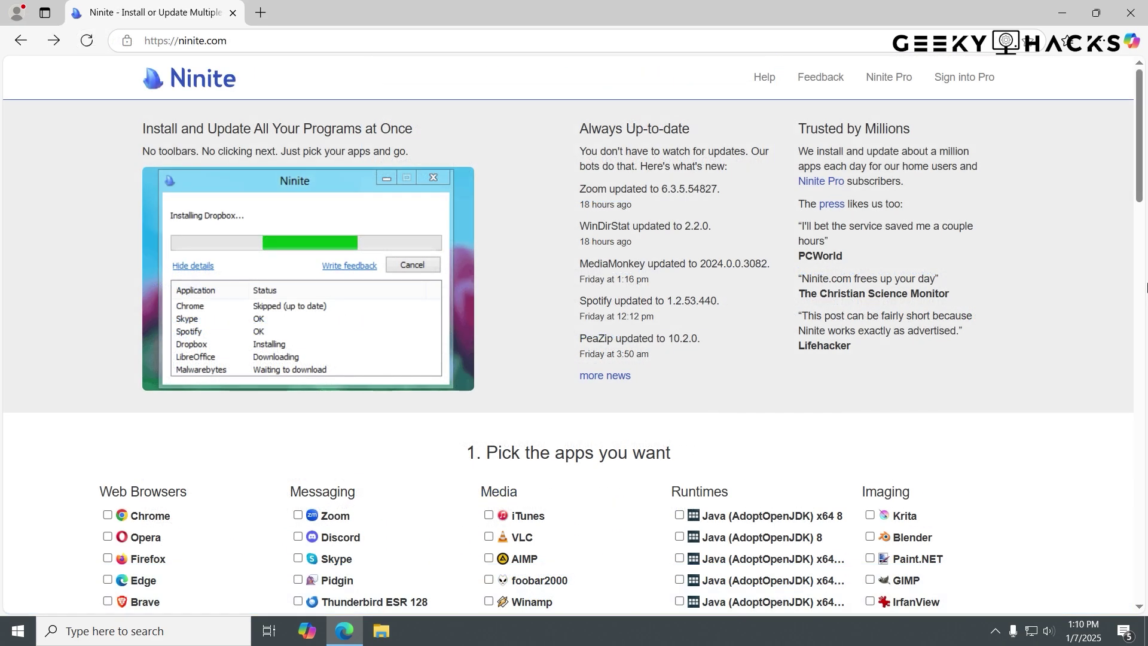